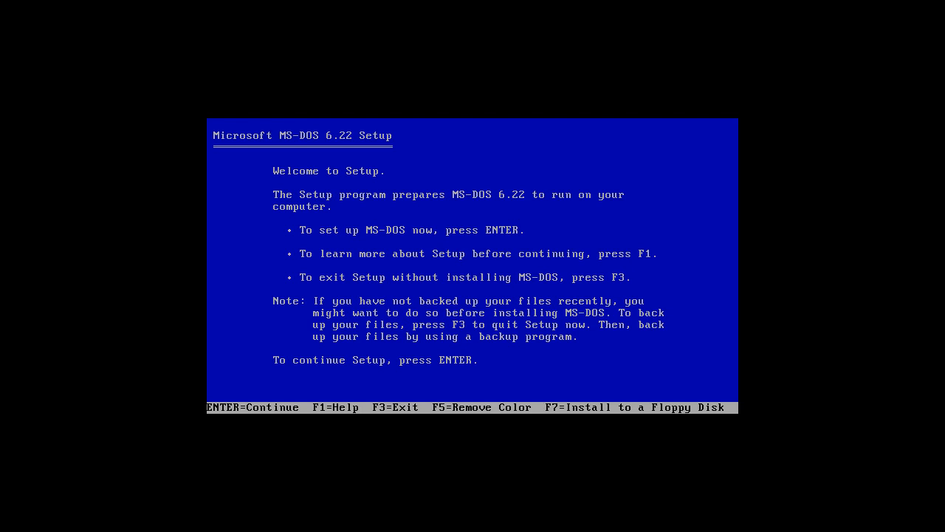
- Exit MS-DOS Setup to the command prompt and start FDISK
{"action": "key", "text": "F3"}
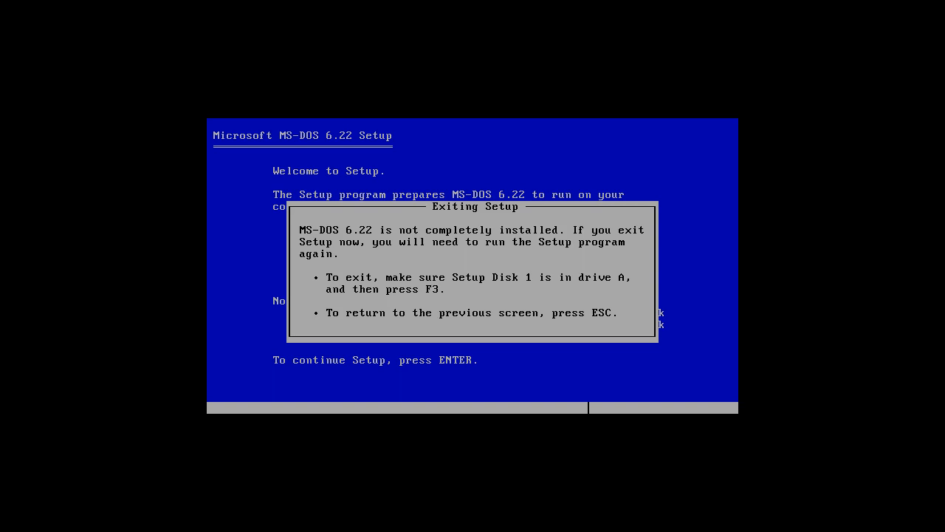
{"action": "key", "text": "F3"}
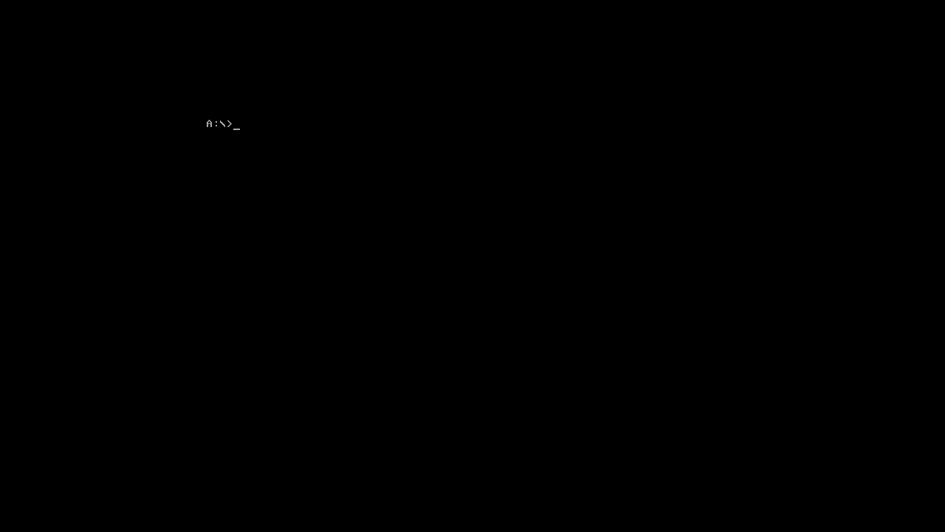
{"action": "type", "text": "fdisk"}
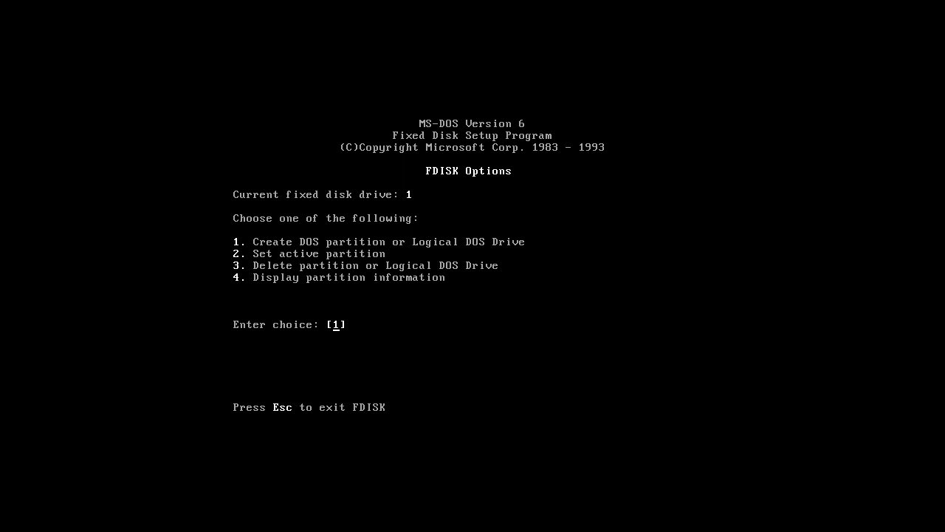
- Create an active primary DOS partition of the maximum available size on fixed disk 1 and restart the computer
{"action": "key", "text": "Return"}
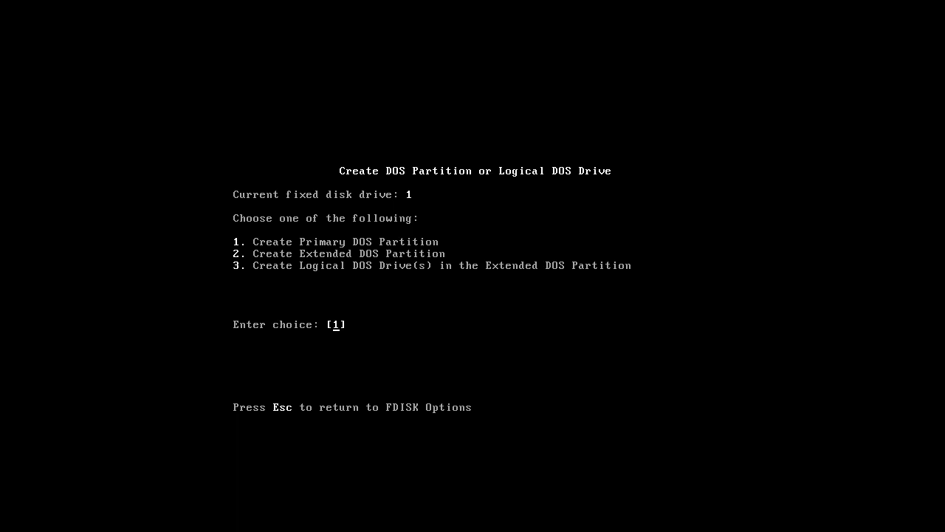
{"action": "key", "text": "Return"}
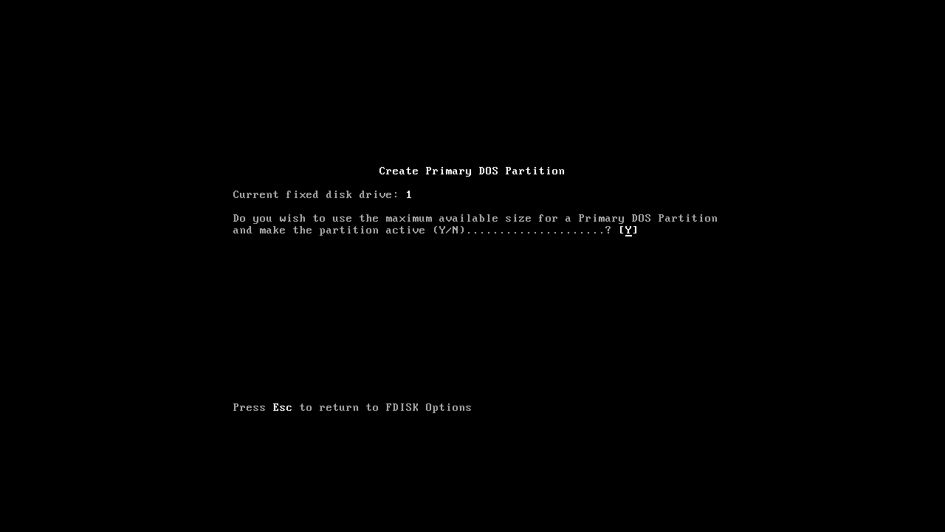
{"action": "key", "text": "Return"}
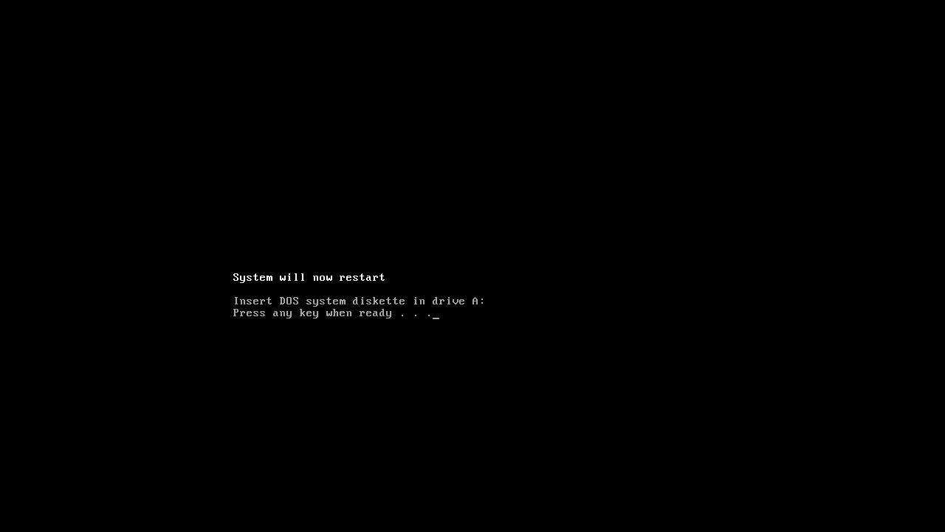
{"action": "key", "text": "Return"}
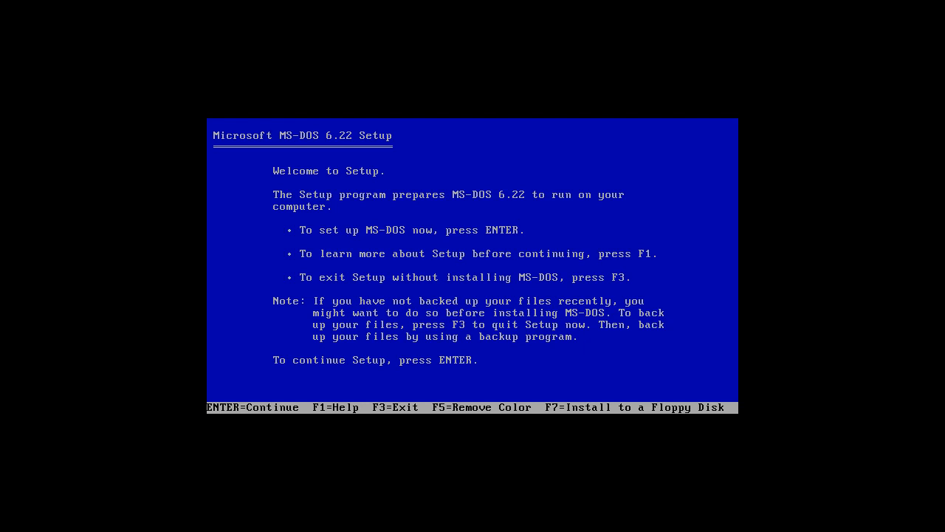
- Exit Setup to the command prompt and format drive C: with the volume label MyDOS
{"action": "key", "text": "F3"}
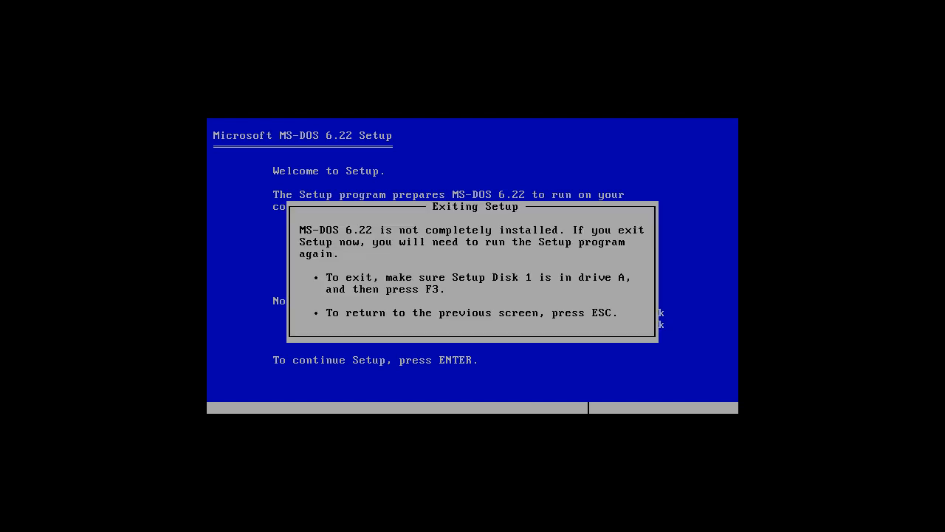
{"action": "key", "text": "F3"}
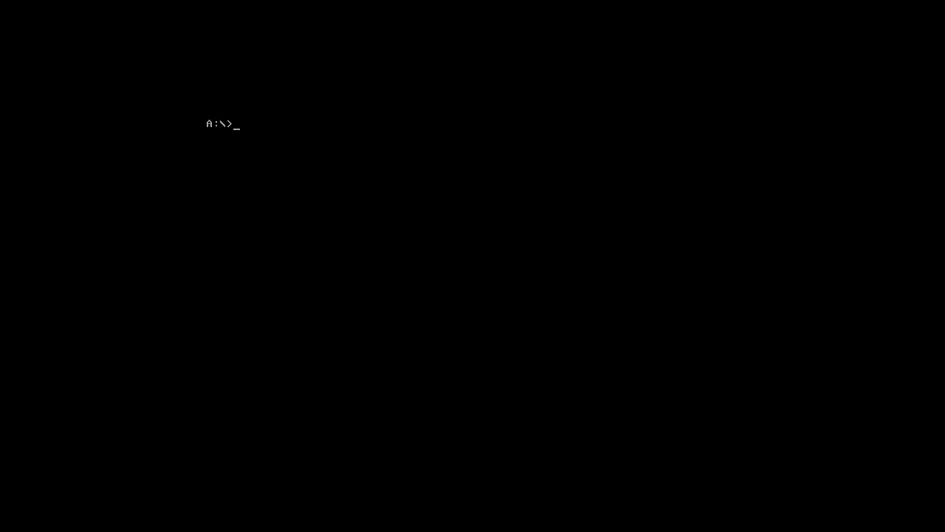
{"action": "type", "text": "format c:"}
{"action": "key", "text": "Return"}
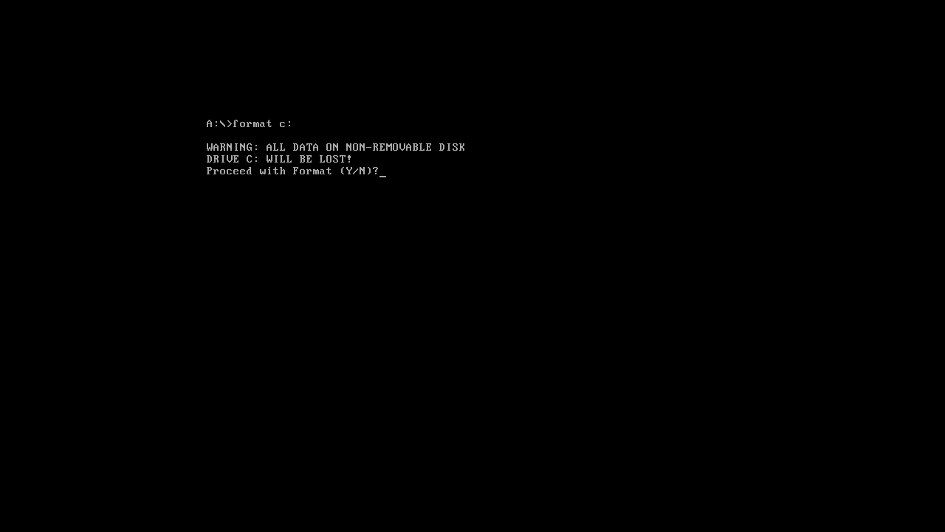
{"action": "type", "text": "y"}
{"action": "key", "text": "Return"}
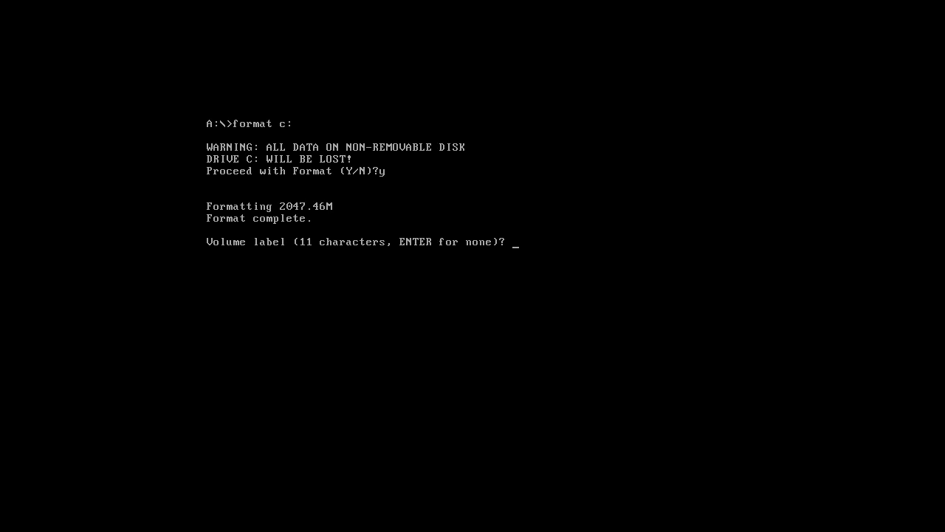
{"action": "type", "text": "MyDOS"}
{"action": "key", "text": "Return"}
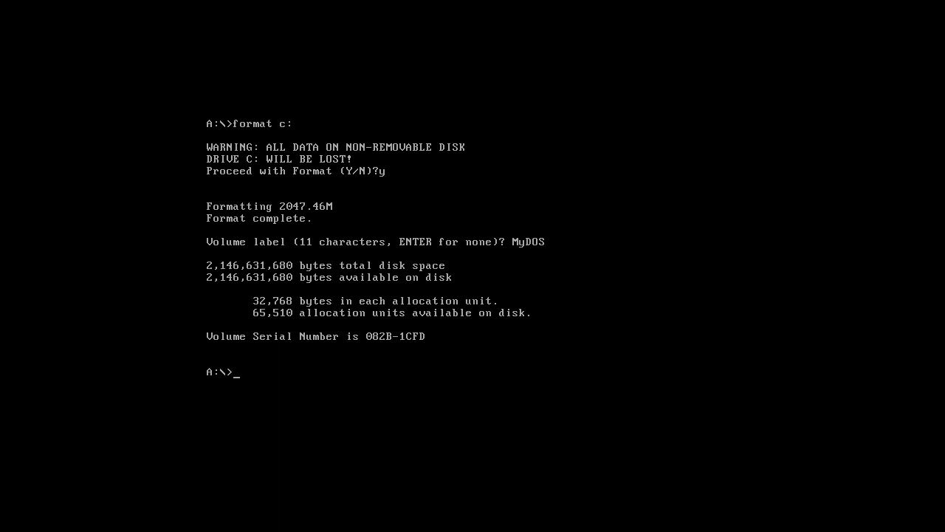
- Restart the computer from the setup disk and begin setting up MS-DOS 6.22
{"action": "key", "text": "ctrl+alt+Delete"}
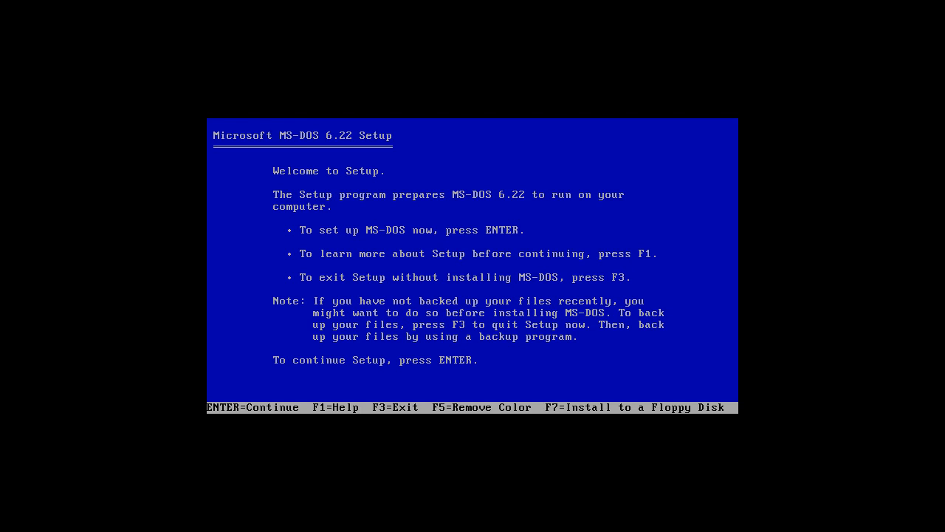
{"action": "key", "text": "Return"}
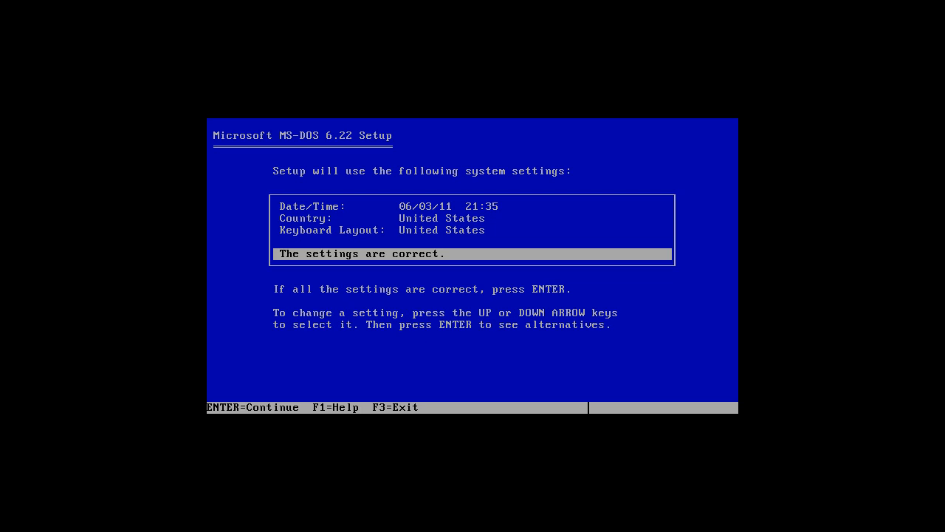
- Review the date/time, country and keyboard layout settings in Setup and accept them as correct
{"action": "key", "text": "Up"}
{"action": "key", "text": "Up"}
{"action": "key", "text": "Up"}
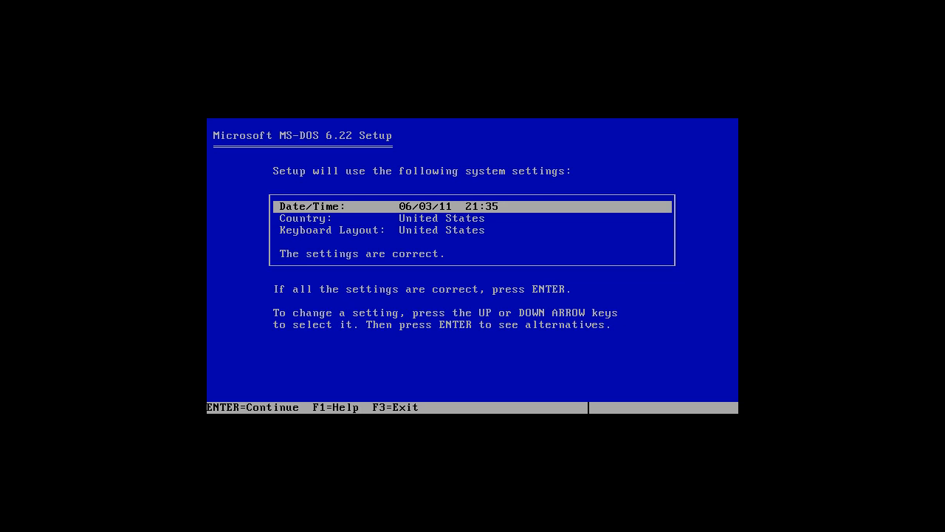
{"action": "key", "text": "Down"}
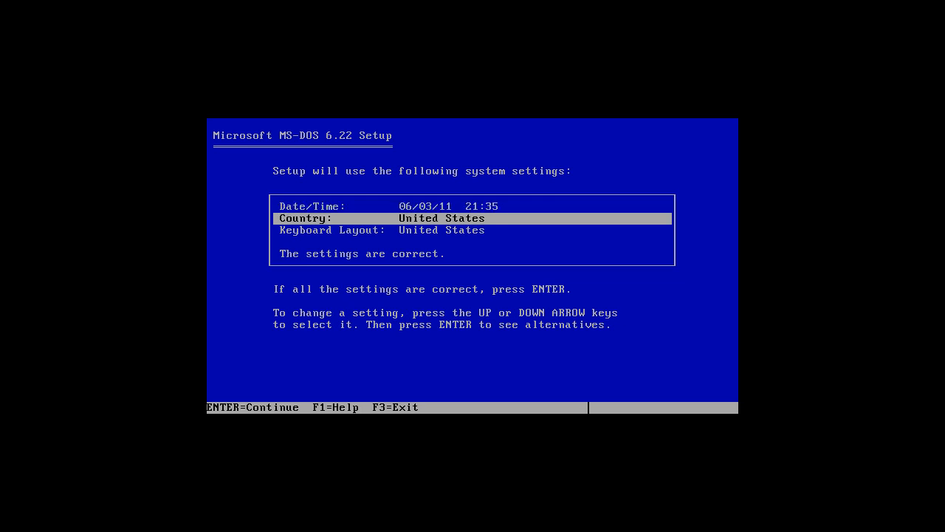
{"action": "key", "text": "Down"}
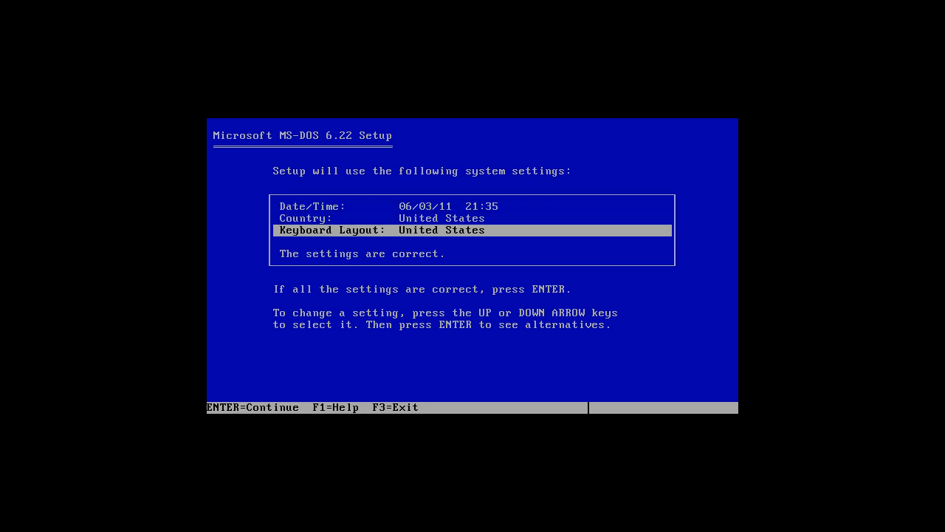
{"action": "key", "text": "Down"}
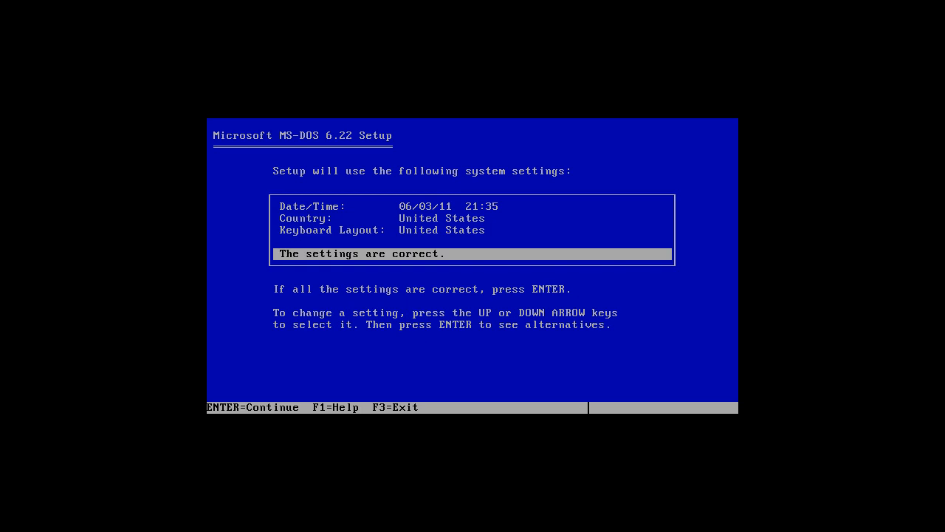
{"action": "key", "text": "Up"}
{"action": "key", "text": "Up"}
{"action": "key", "text": "Up"}
{"action": "key", "text": "Down"}
{"action": "key", "text": "Down"}
{"action": "key", "text": "Down"}
{"action": "key", "text": "Return"}
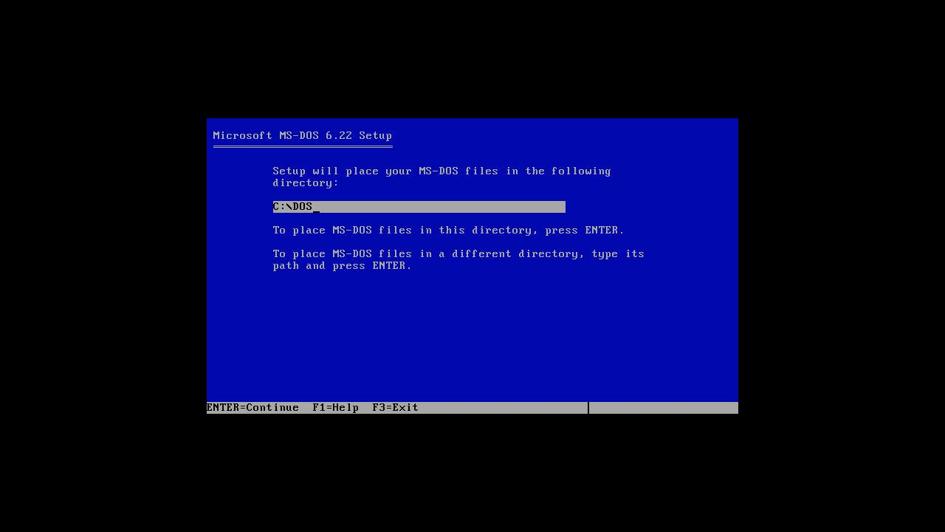
- Install the MS-DOS files in C:\DOS using Setup Disks #2 and #3, and restart the computer with the floppy drives empty
{"action": "key", "text": "Return"}
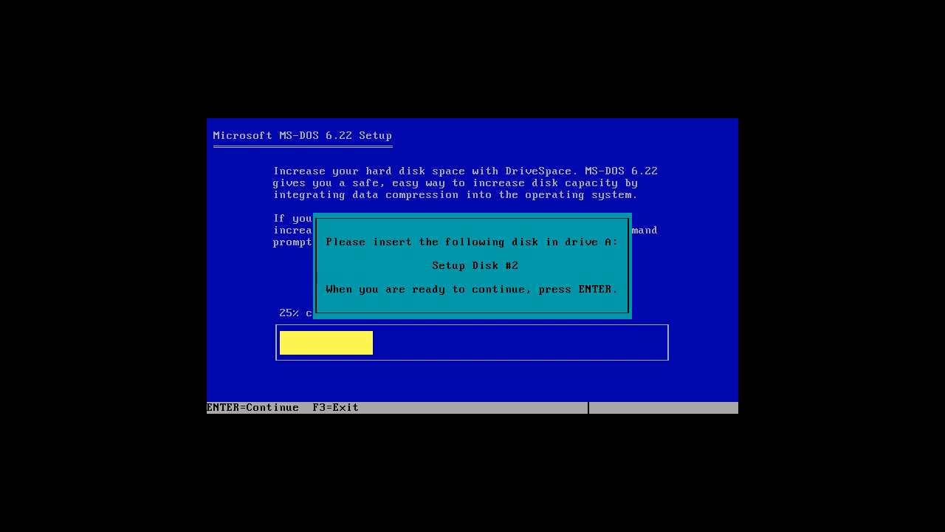
{"action": "key", "text": "Return"}
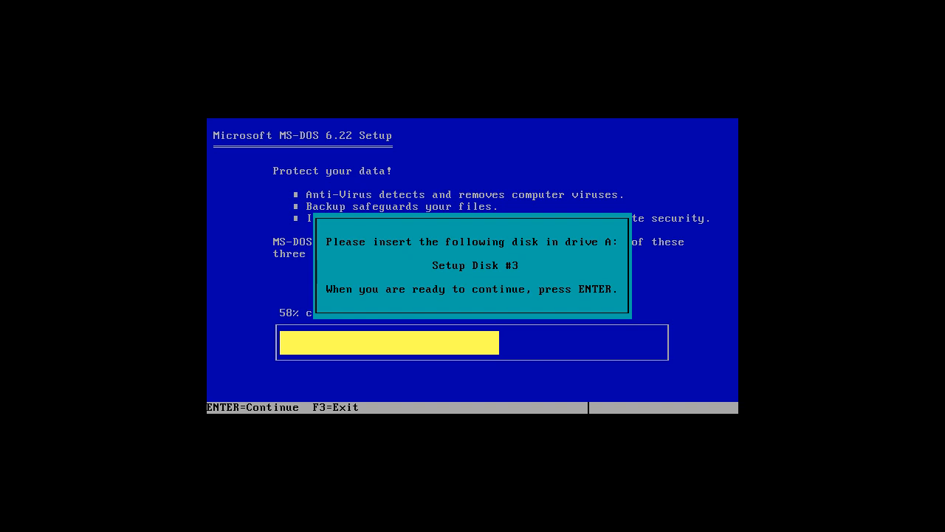
{"action": "key", "text": "Return"}
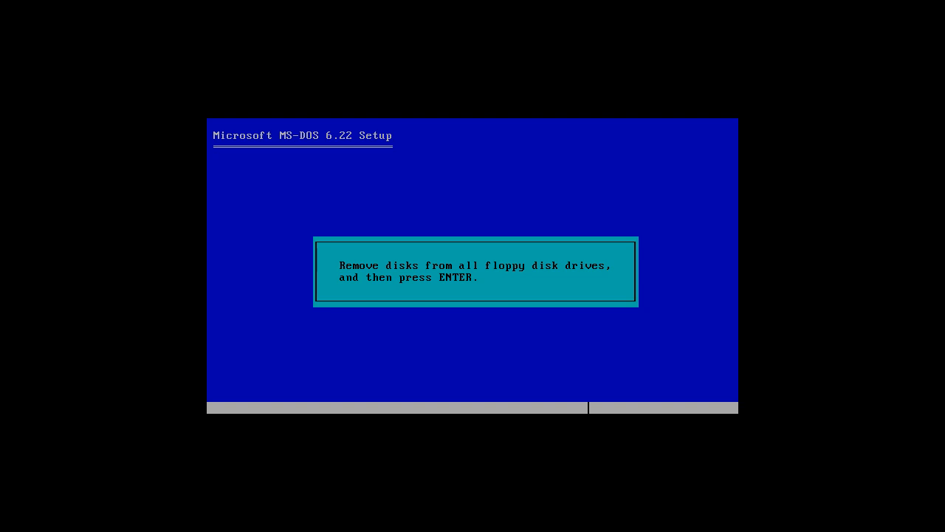
{"action": "key", "text": "Return"}
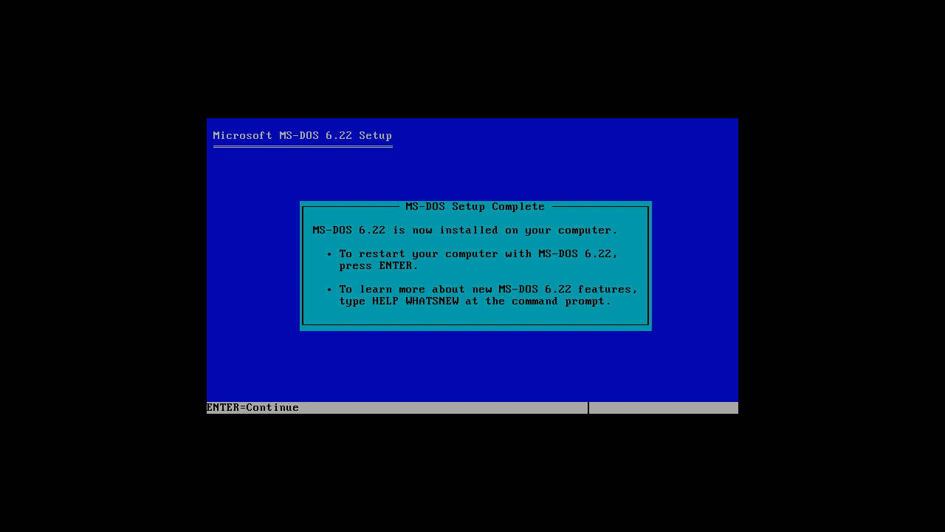
{"action": "key", "text": "Return"}
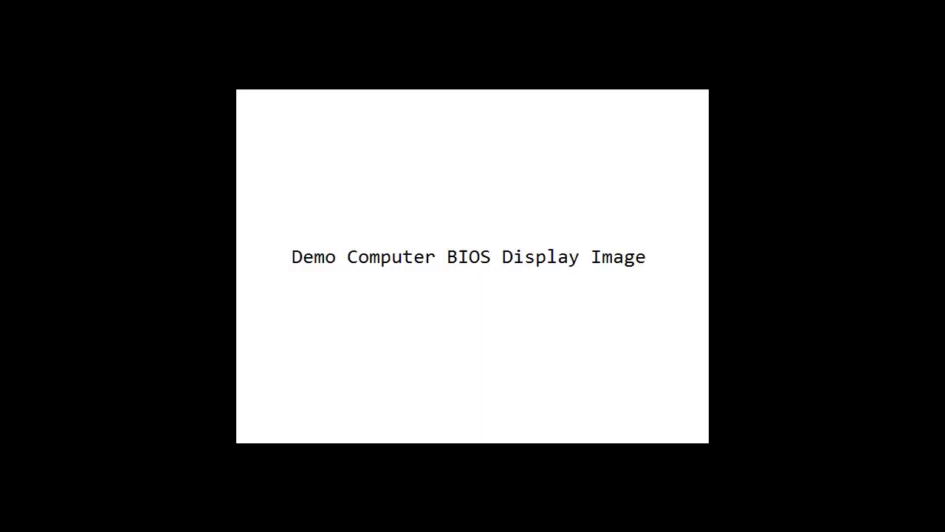